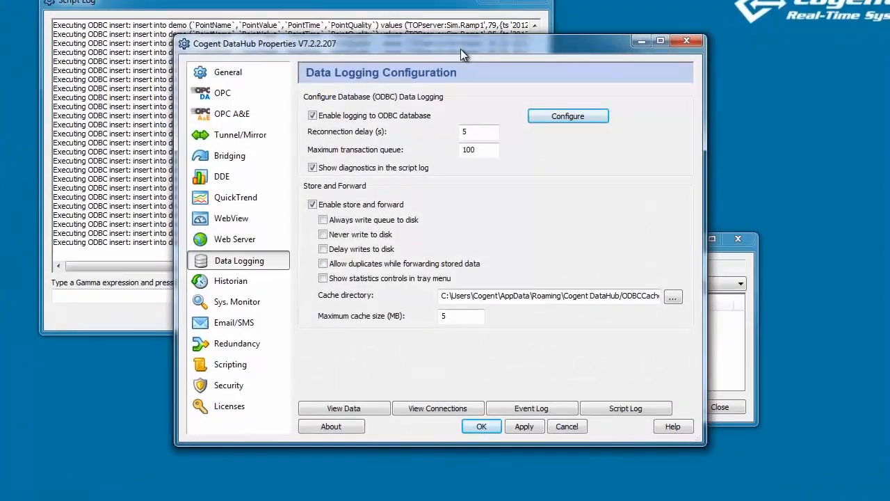
Open the ODBC data logging configuration and load the existing MySQL_Cogent action that logs to the demo table.
{"action": "left_click", "coordinate": [223, 93]}
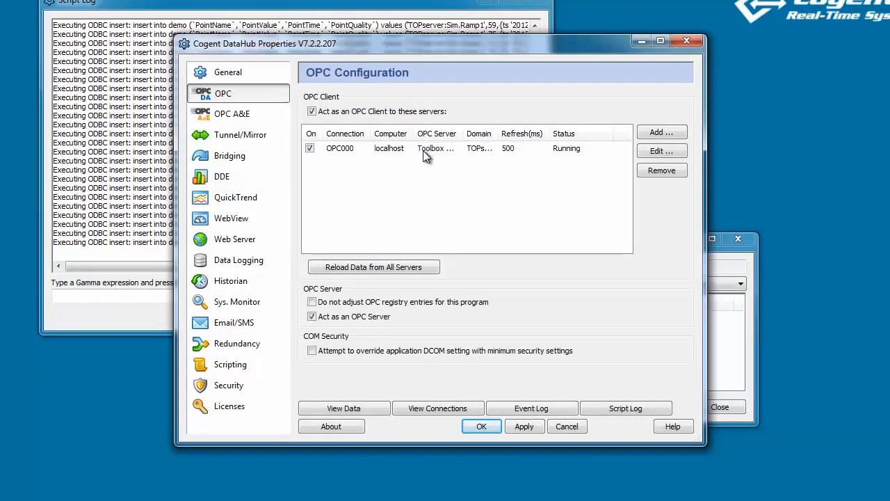
{"action": "left_click", "coordinate": [272, 264]}
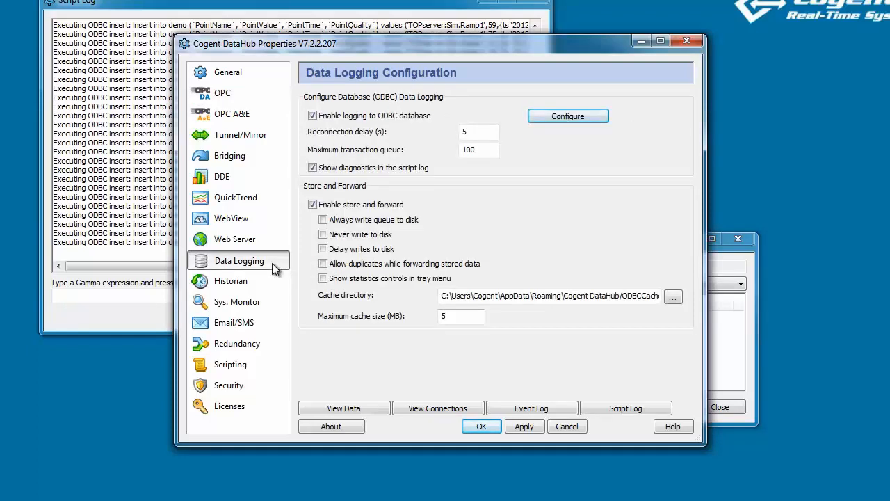
{"action": "left_click", "coordinate": [600, 119]}
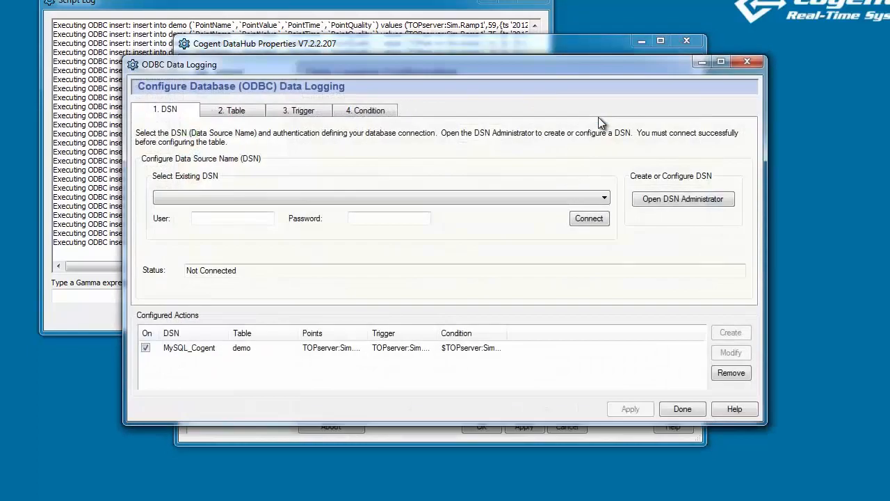
{"action": "left_click", "coordinate": [204, 355]}
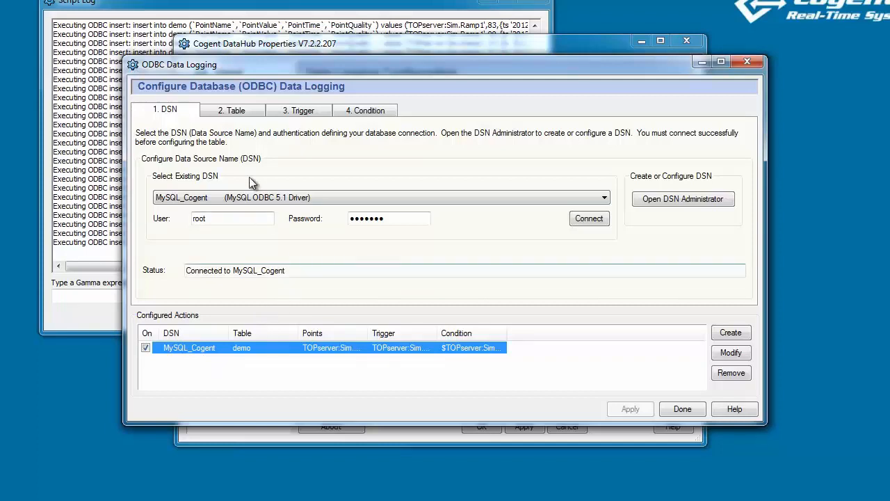
Review the table, trigger and condition settings of the demo logging action.
{"action": "left_click", "coordinate": [247, 111]}
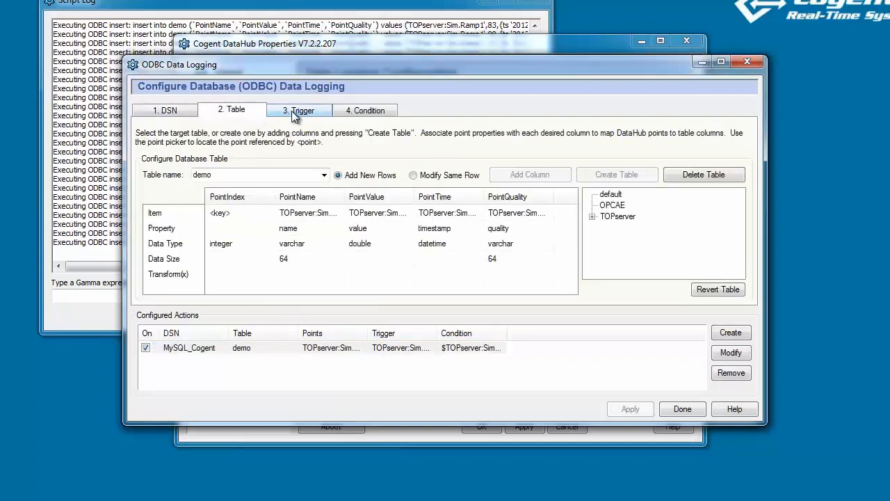
{"action": "left_click", "coordinate": [292, 111]}
{"action": "left_click", "coordinate": [347, 112]}
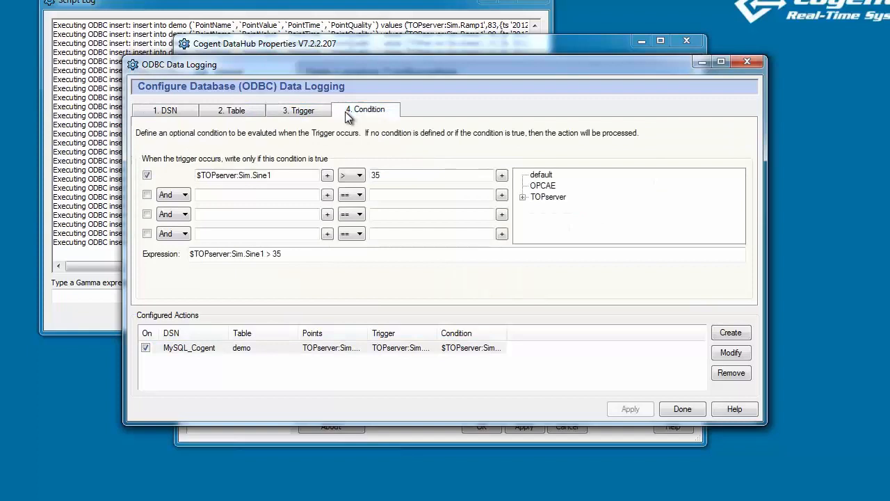
Choose demo2 as the target database table and set it to modify the same row.
{"action": "left_click", "coordinate": [236, 112]}
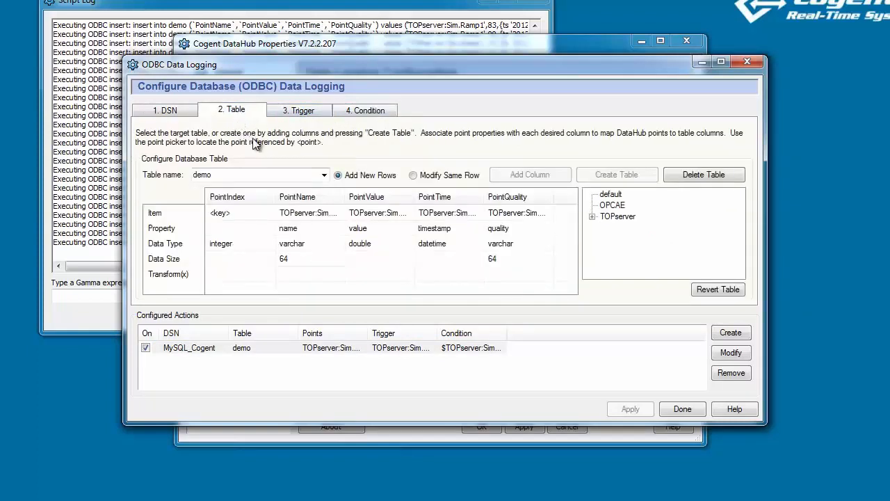
{"action": "left_click", "coordinate": [326, 174]}
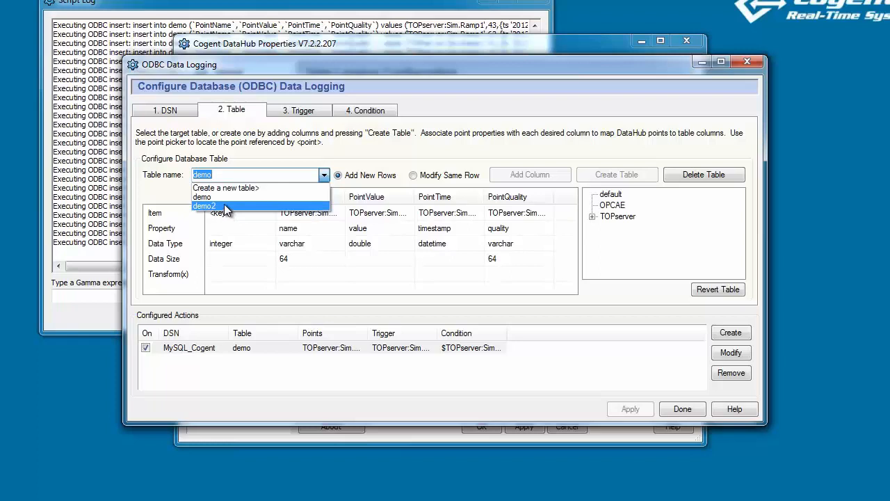
{"action": "left_click", "coordinate": [224, 204]}
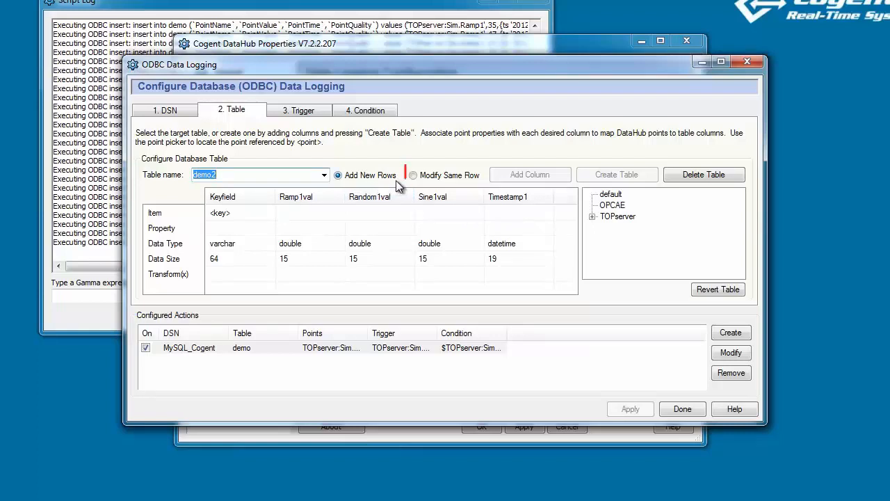
{"action": "left_click", "coordinate": [414, 176]}
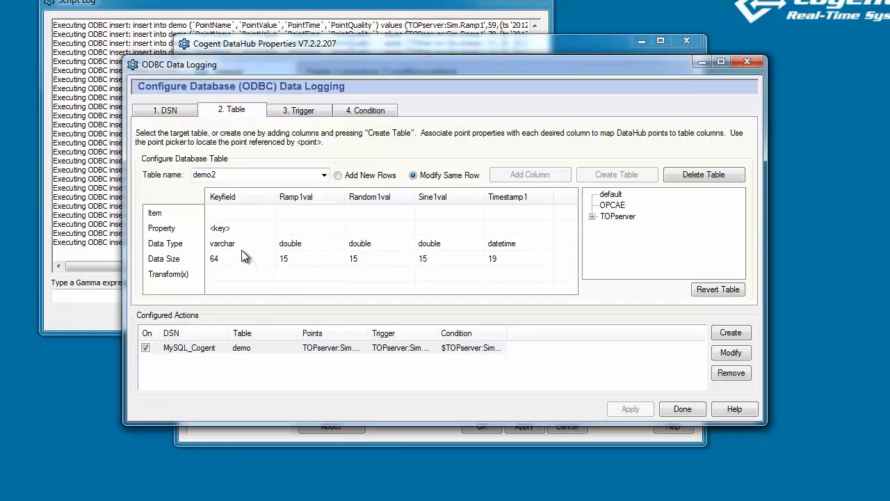
Enter Range1 as the item of the Keyfield column in the demo2 table.
{"action": "left_click", "coordinate": [218, 213]}
{"action": "type", "text": "Range1"}
{"action": "key", "text": "Return"}
Map the Ramp1val column to the value property of TOPserver:Sim.Ramp1 and widen it to show the full point name.
{"action": "left_click", "coordinate": [592, 218]}
{"action": "left_click", "coordinate": [605, 228]}
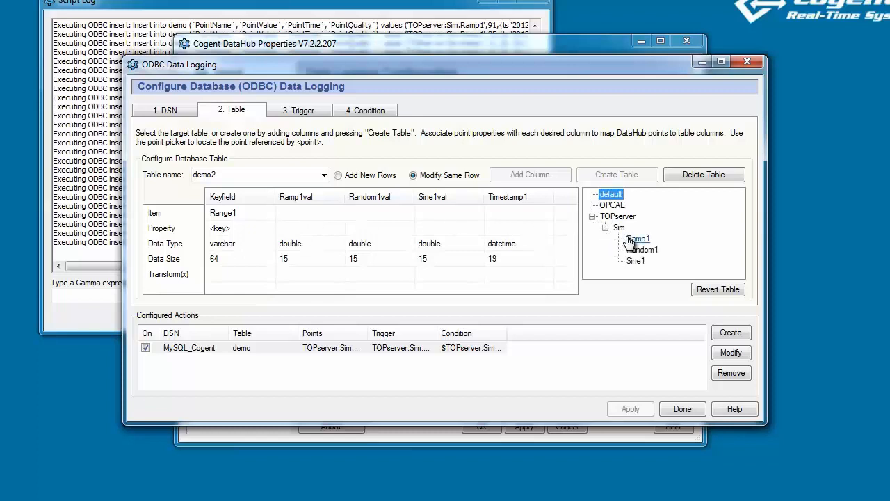
{"action": "left_click", "coordinate": [637, 238]}
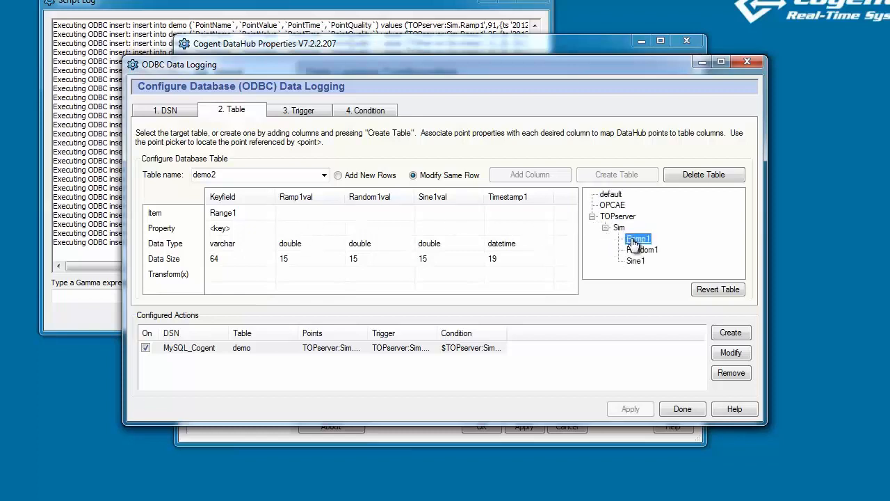
{"action": "left_click", "coordinate": [313, 213]}
{"action": "left_click", "coordinate": [296, 236]}
{"action": "left_click", "coordinate": [302, 227]}
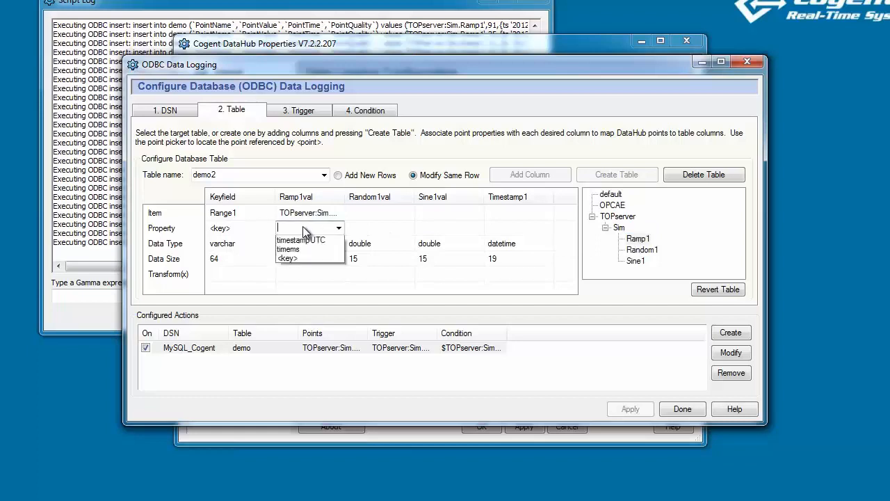
{"action": "left_click", "coordinate": [302, 259]}
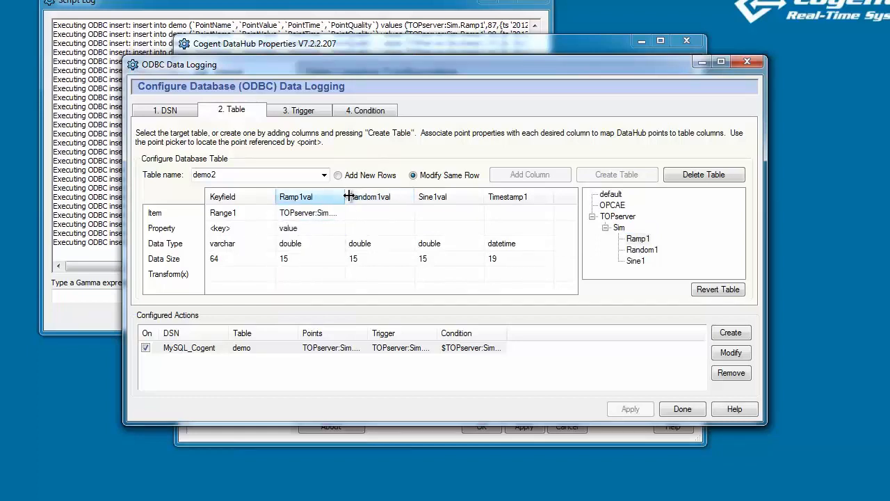
{"action": "left_click_drag", "start_coordinate": [346, 196], "coordinate": [364, 194]}
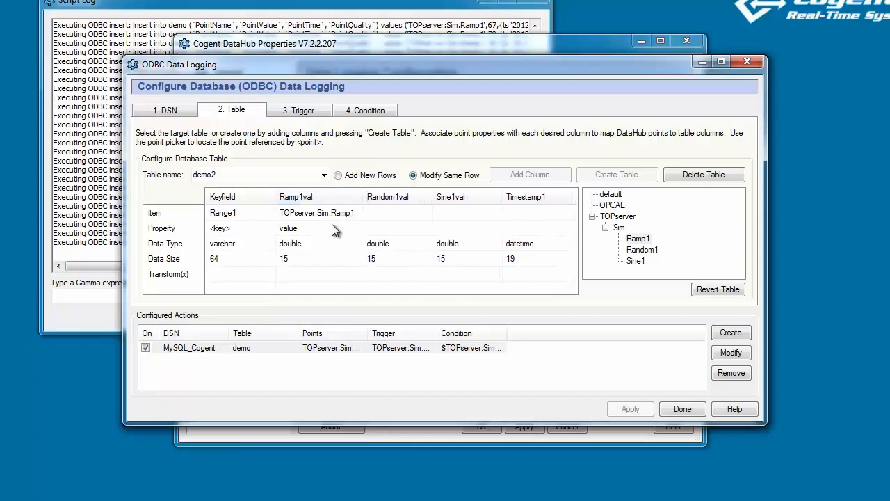
Map the Random1val column to the value property of TOPserver:Sim.Random1 and widen it to show the full point name.
{"action": "left_click", "coordinate": [642, 251]}
{"action": "left_click", "coordinate": [400, 212]}
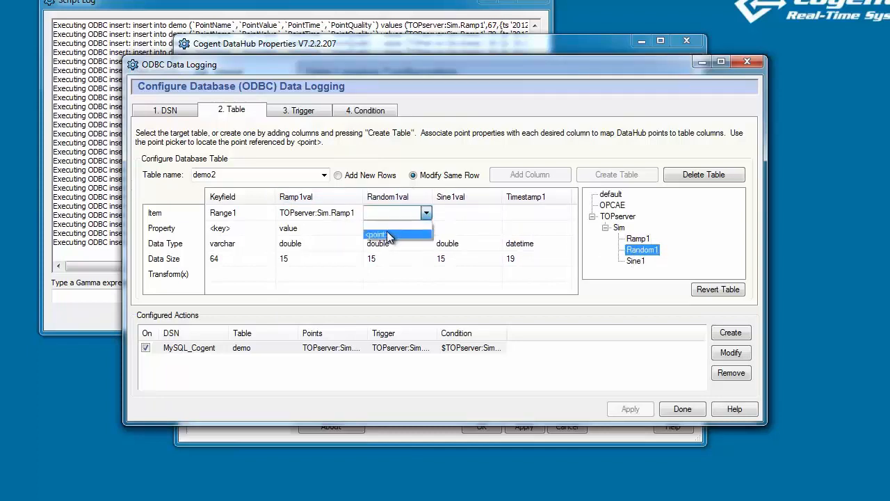
{"action": "left_click", "coordinate": [387, 232]}
{"action": "left_click", "coordinate": [387, 230]}
{"action": "left_click", "coordinate": [379, 259]}
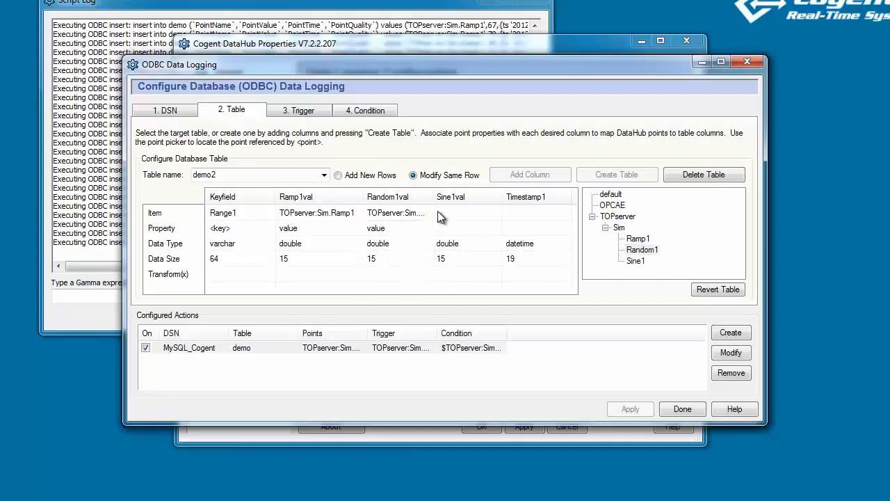
{"action": "left_click_drag", "start_coordinate": [433, 197], "coordinate": [458, 197]}
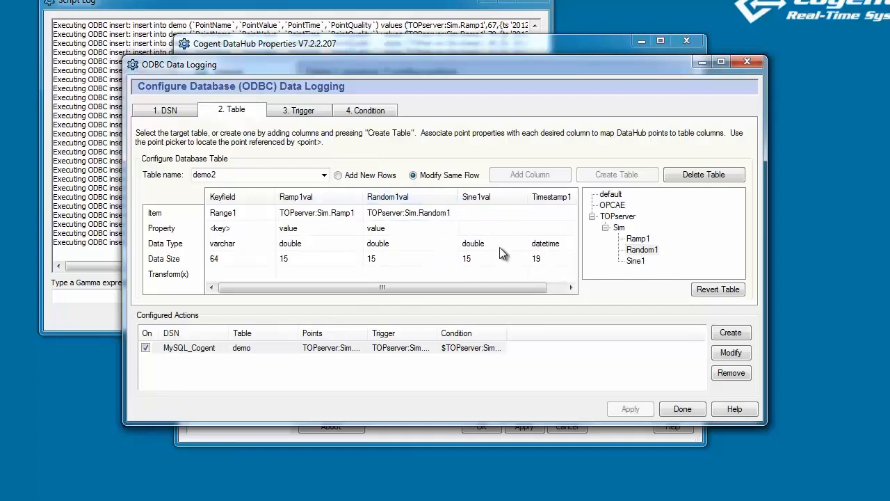
Map the Sine1val column to the value property of TOPserver:Sim.Sine1 and widen it to show the full point name.
{"action": "left_click", "coordinate": [637, 263]}
{"action": "left_click", "coordinate": [487, 212]}
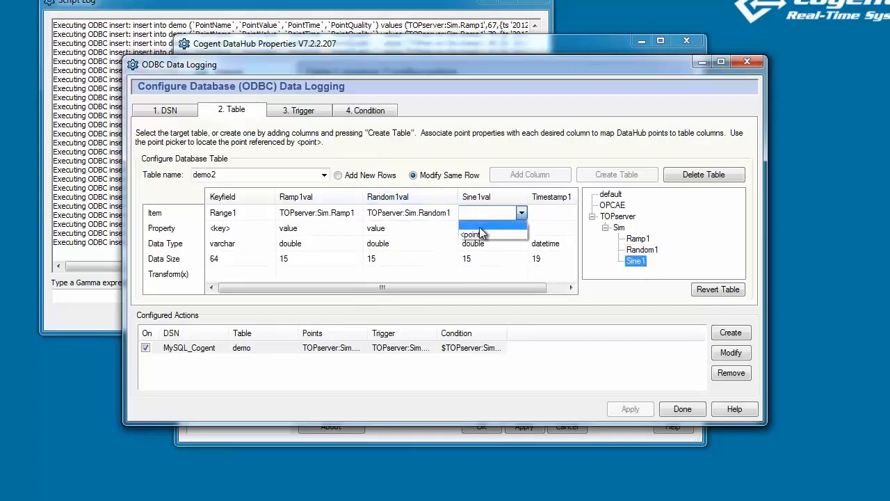
{"action": "left_click", "coordinate": [478, 227]}
{"action": "left_click", "coordinate": [478, 228]}
{"action": "left_click", "coordinate": [478, 227]}
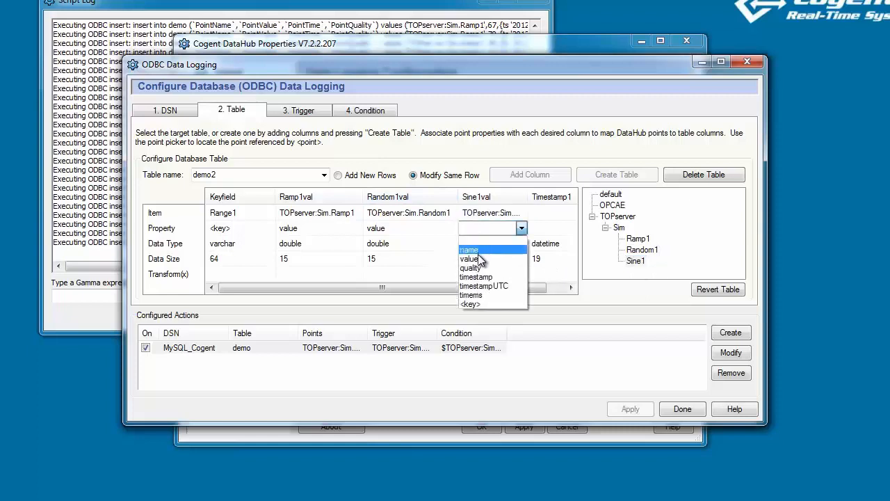
{"action": "left_click", "coordinate": [478, 257]}
{"action": "left_click_drag", "start_coordinate": [530, 197], "coordinate": [541, 197]}
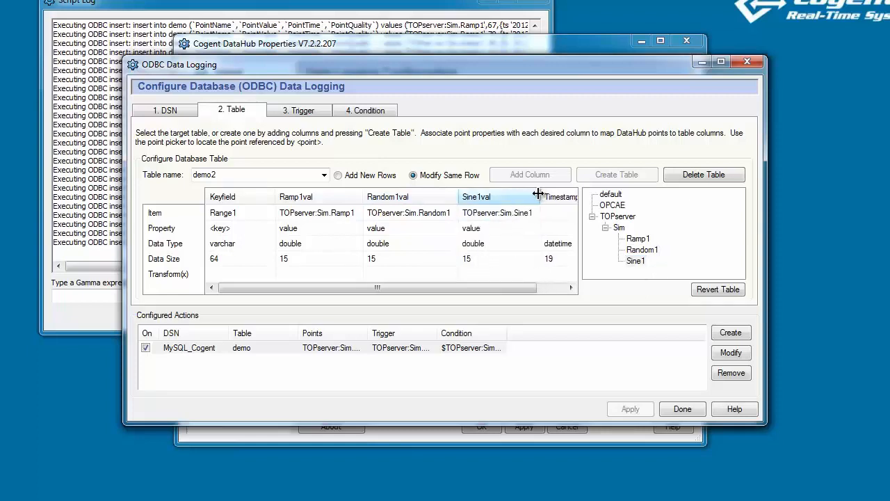
Map the Timestamp1 column to the timestamp property of the TOPserver Ramp1 point.
{"action": "left_click_drag", "start_coordinate": [354, 286], "coordinate": [384, 285]}
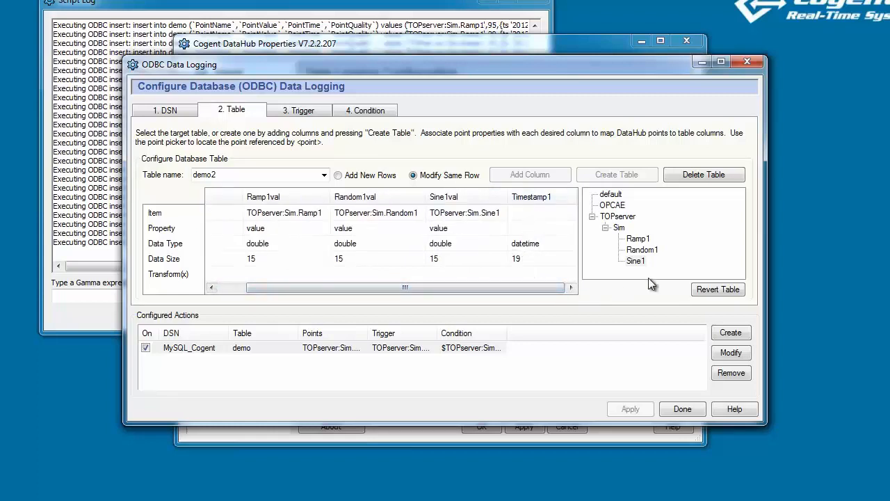
{"action": "left_click", "coordinate": [640, 239]}
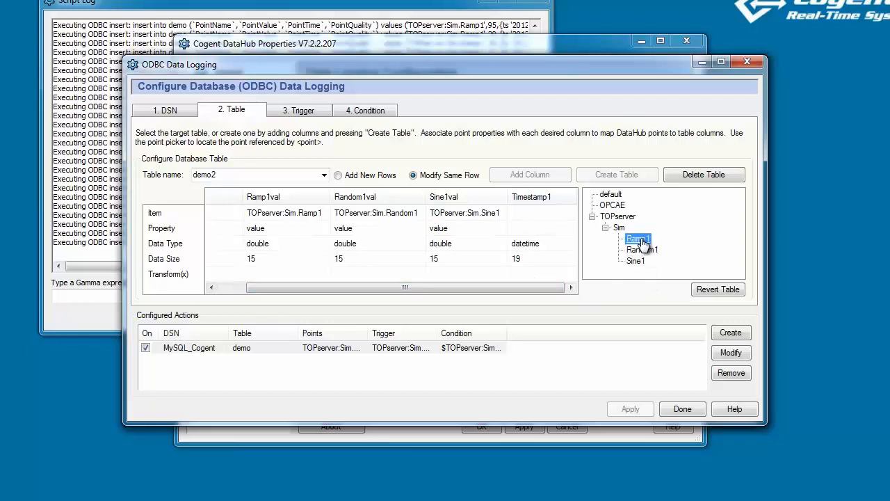
{"action": "left_click", "coordinate": [539, 216]}
{"action": "left_click", "coordinate": [526, 237]}
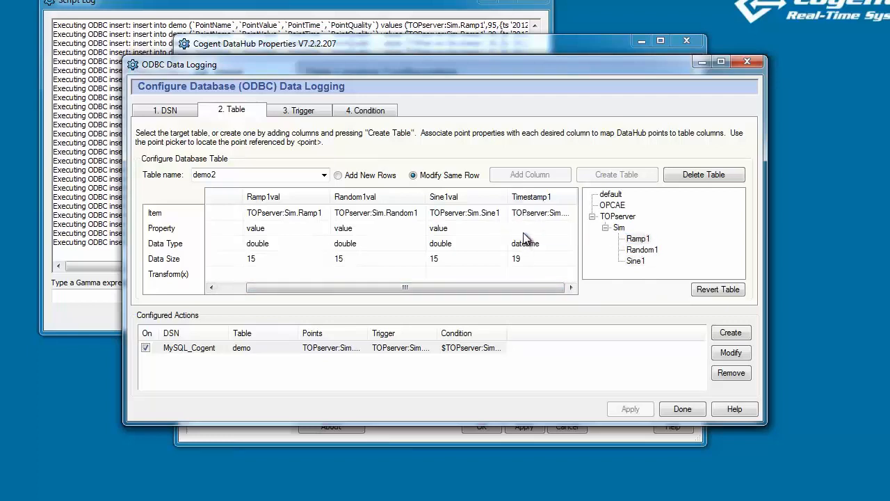
{"action": "left_click", "coordinate": [525, 228]}
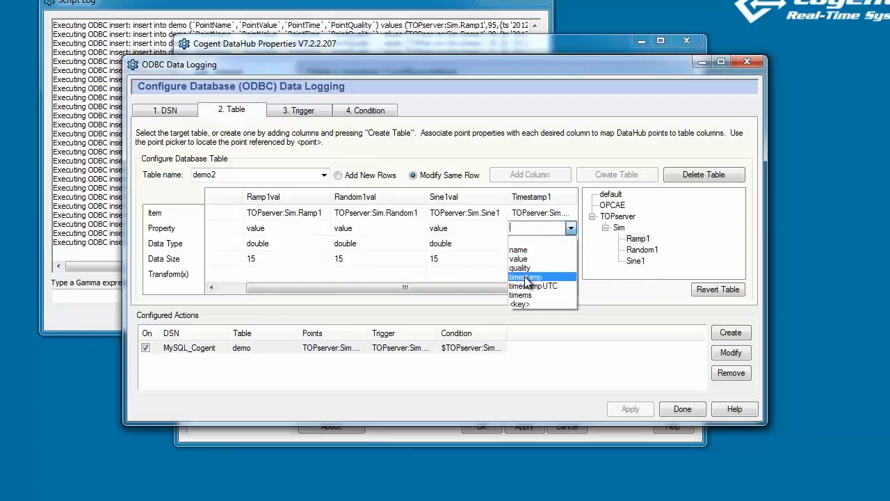
{"action": "left_click", "coordinate": [527, 277]}
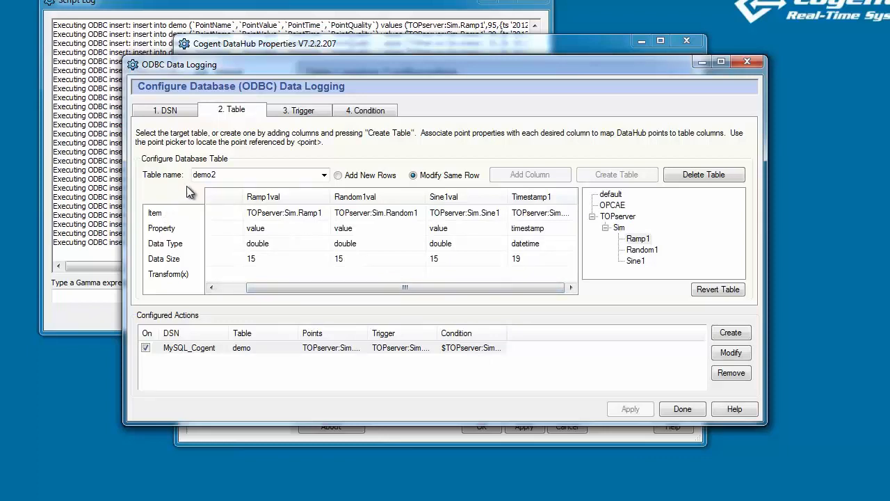
Create a new logging action from the demo2 table mapping and select it among the configured actions.
{"action": "left_click_drag", "start_coordinate": [269, 288], "coordinate": [241, 290]}
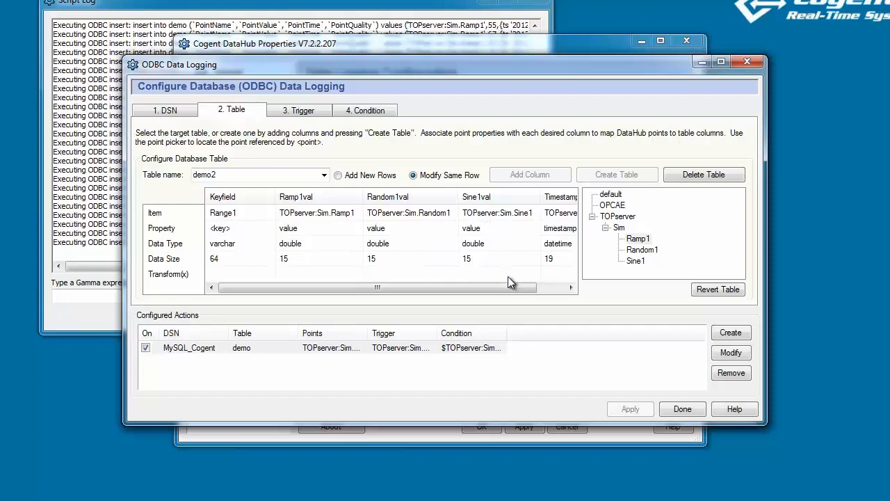
{"action": "left_click", "coordinate": [730, 333]}
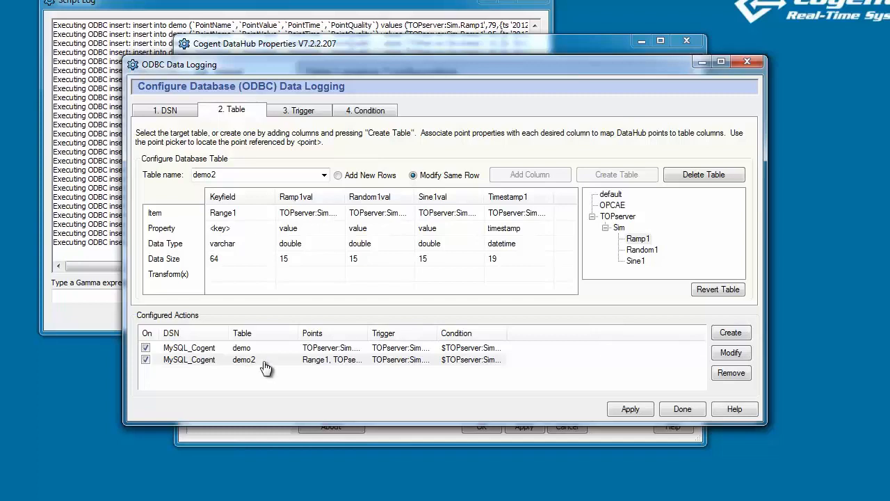
{"action": "left_click_drag", "start_coordinate": [369, 333], "coordinate": [593, 335]}
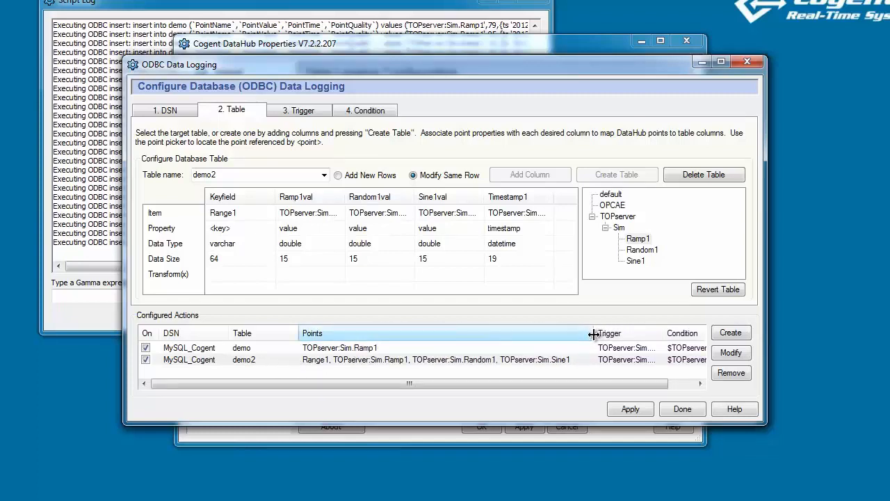
{"action": "left_click", "coordinate": [557, 359]}
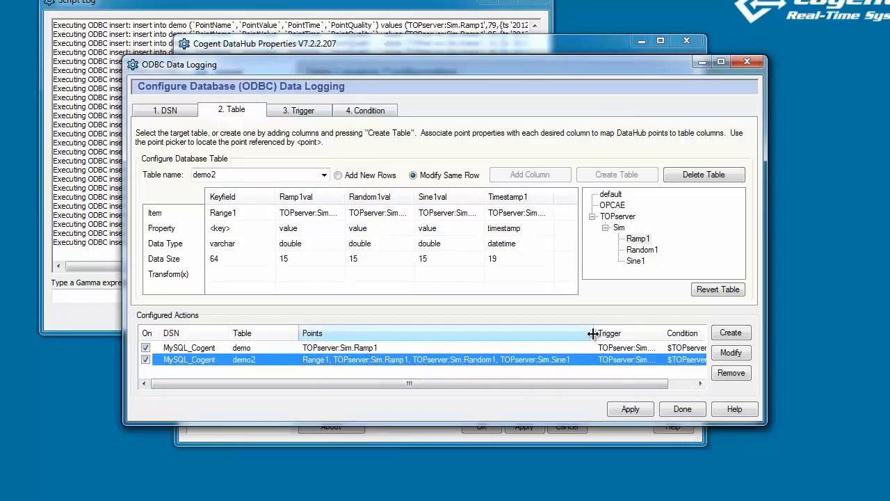
Resize the columns of the configured actions to read the full trigger and condition of the demo2 action.
{"action": "left_click_drag", "start_coordinate": [592, 333], "coordinate": [433, 333]}
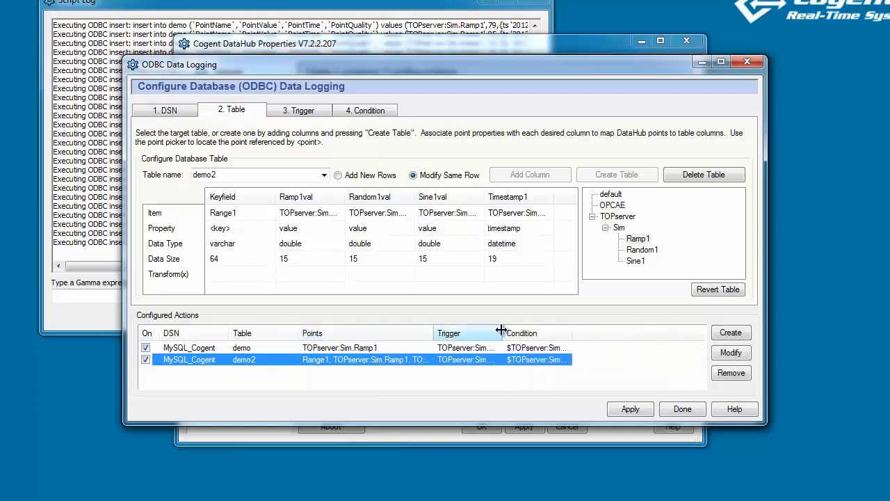
{"action": "left_click_drag", "start_coordinate": [501, 330], "coordinate": [532, 333]}
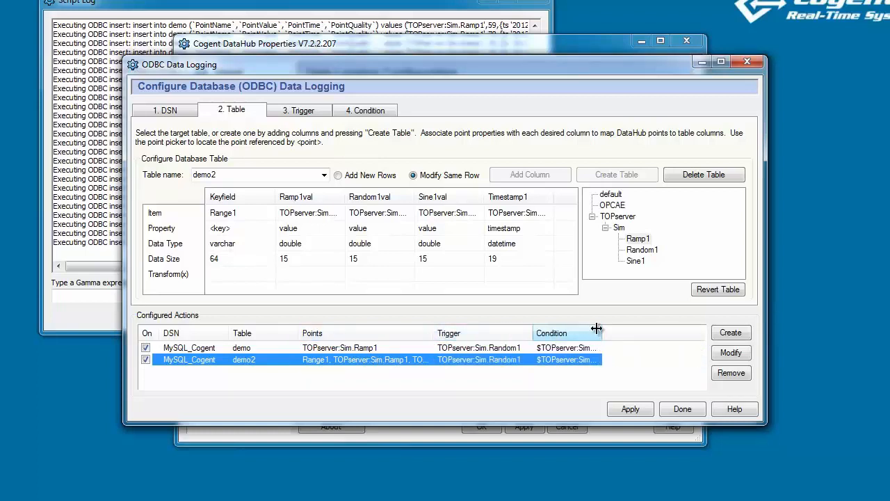
{"action": "left_click_drag", "start_coordinate": [597, 328], "coordinate": [648, 333]}
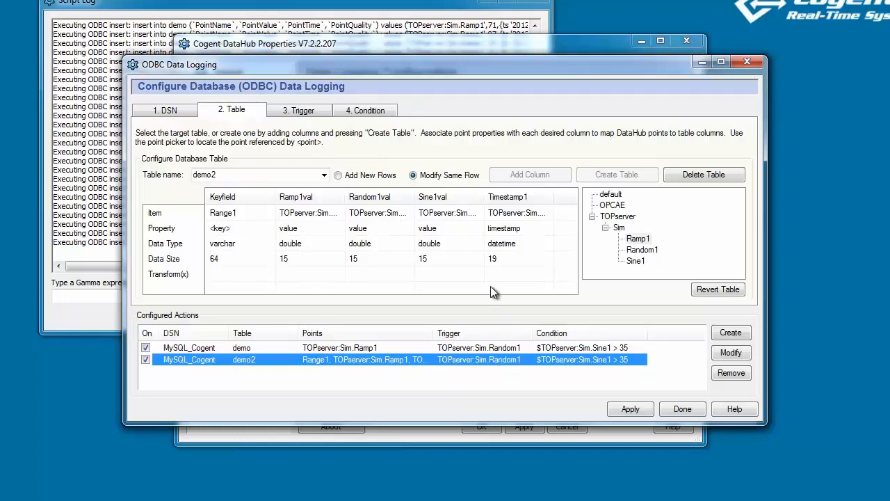
Change the demo2 action's trigger event to a repeat timer with an interval of 5 seconds.
{"action": "left_click", "coordinate": [315, 112]}
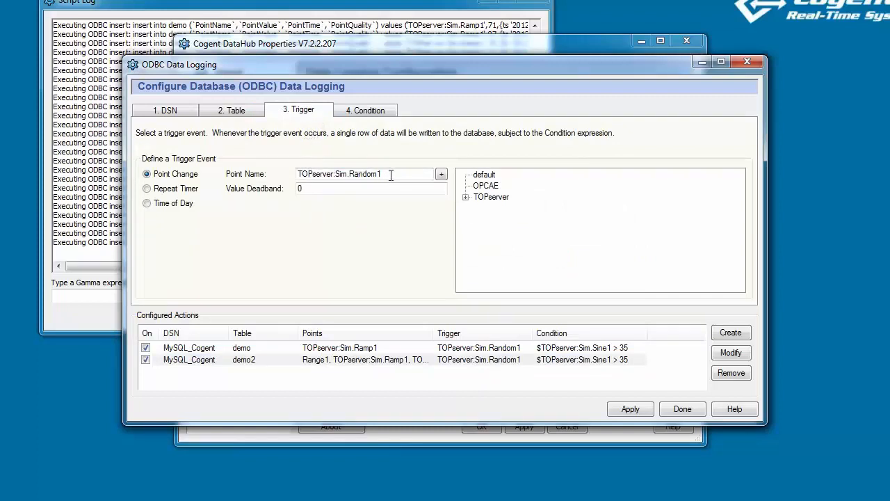
{"action": "left_click", "coordinate": [148, 189]}
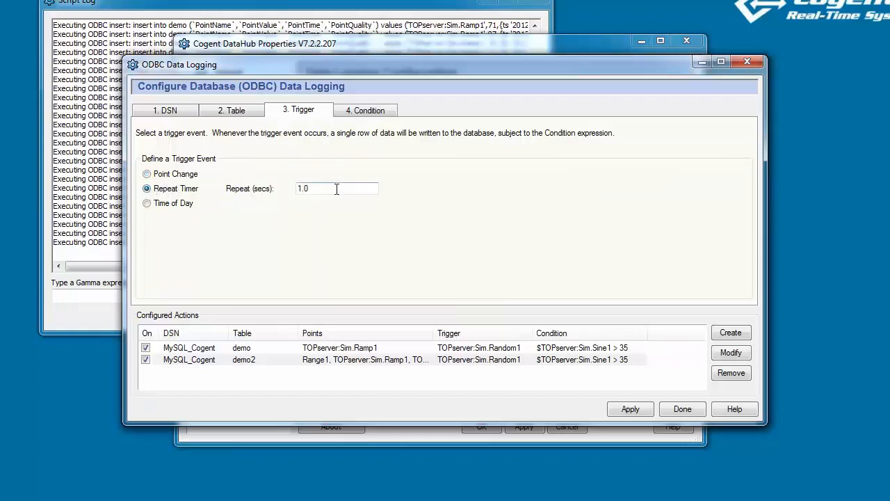
{"action": "left_click_drag", "start_coordinate": [337, 189], "coordinate": [283, 190]}
{"action": "type", "text": "5"}
Disable the $TOPserver:Sim.Sine1 > 35 condition and save the modified trigger and condition to the demo2 action.
{"action": "left_click", "coordinate": [350, 114]}
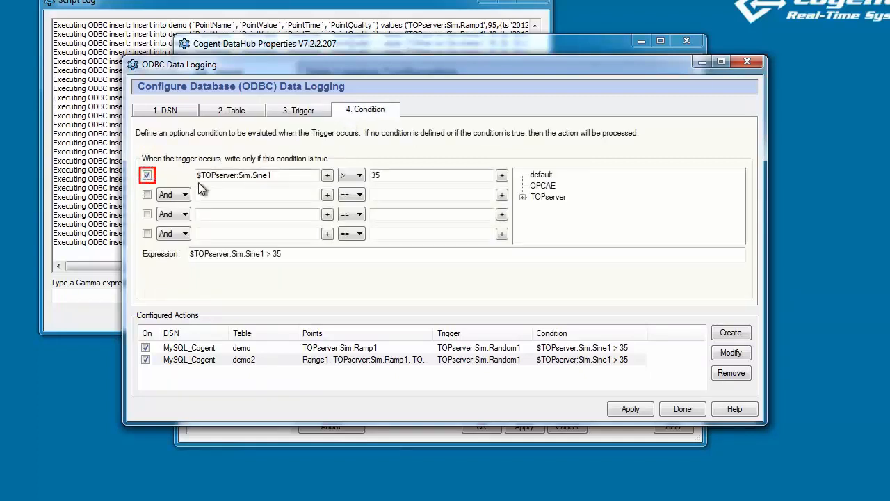
{"action": "left_click", "coordinate": [146, 175]}
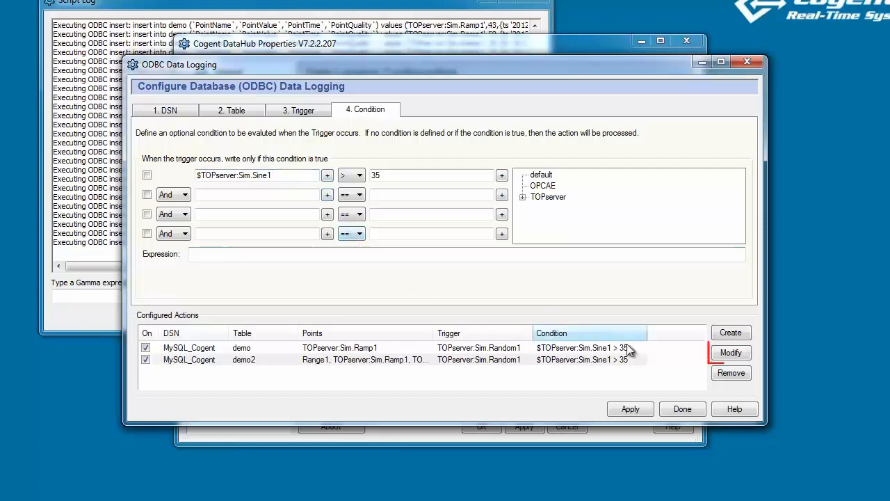
{"action": "left_click", "coordinate": [738, 354]}
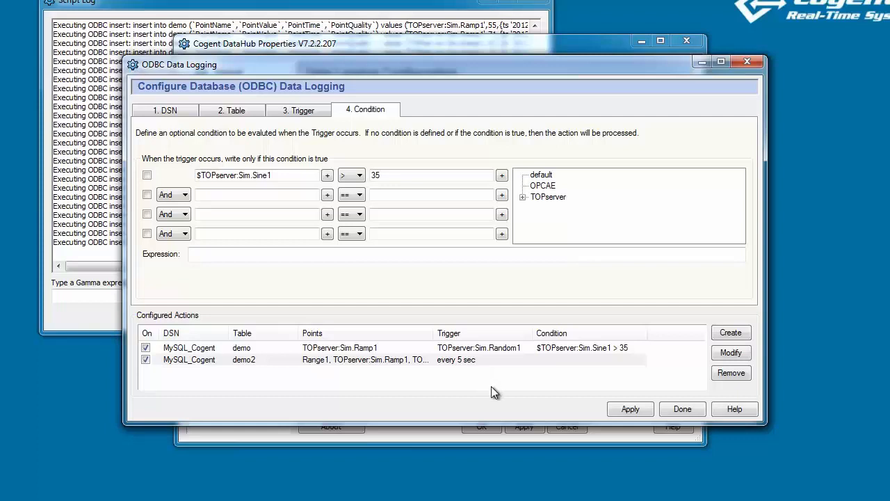
Turn off the demo logging action, apply the configuration, and bring up the Script Log to check the executed ODBC statements.
{"action": "left_click", "coordinate": [146, 348]}
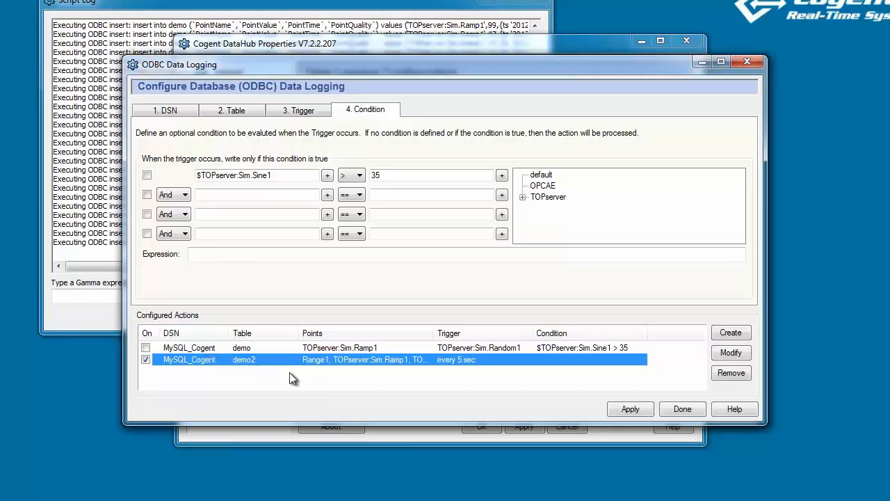
{"action": "left_click", "coordinate": [648, 411]}
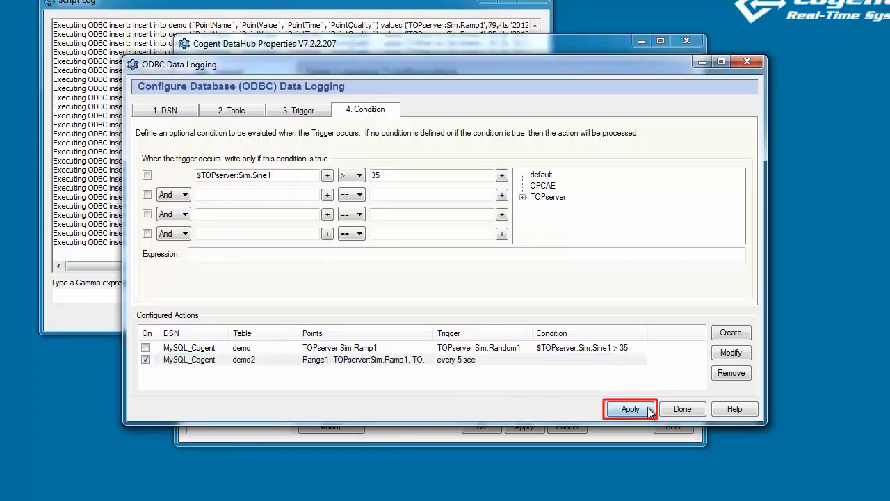
{"action": "left_click", "coordinate": [110, 316]}
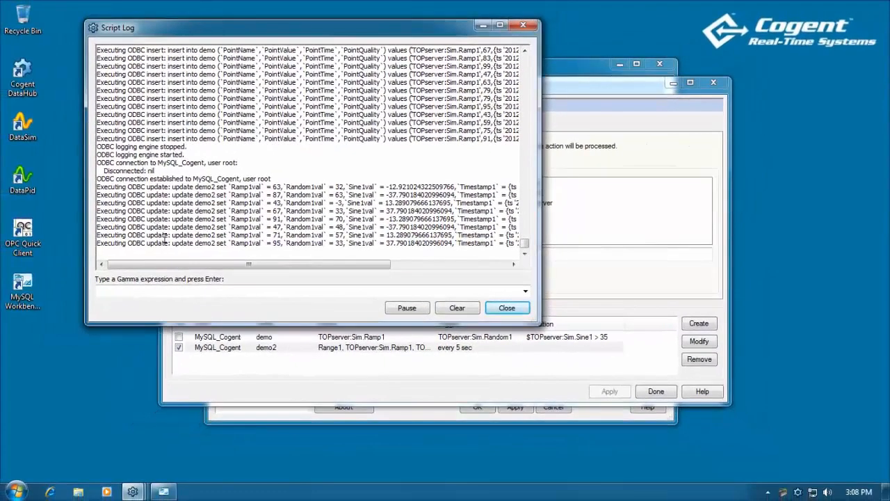
Switch to MySQL Workbench and run the query SELECT * FROM test.demo2; in the SQL editor.
{"action": "left_click", "coordinate": [166, 492]}
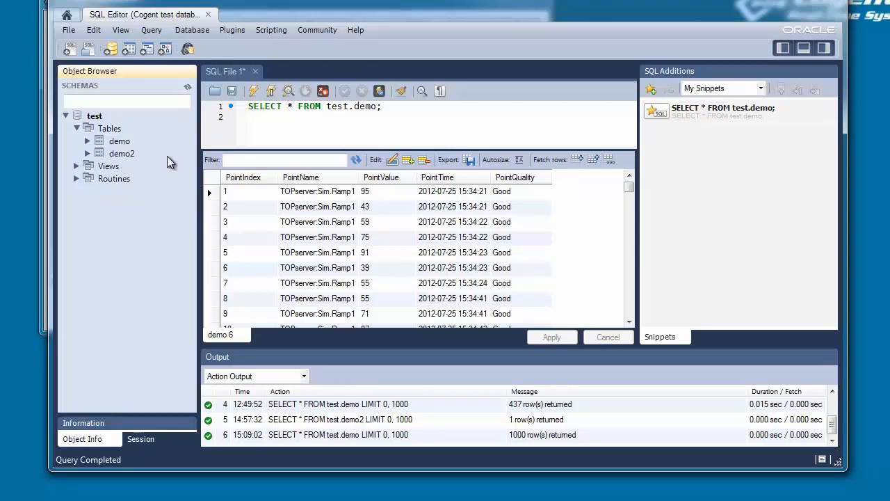
{"action": "left_click", "coordinate": [377, 109]}
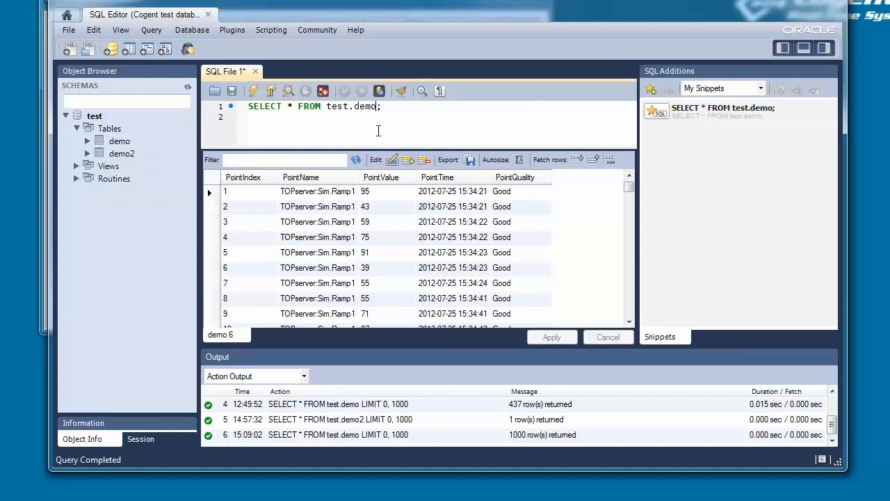
{"action": "type", "text": "2"}
{"action": "left_click", "coordinate": [254, 92]}
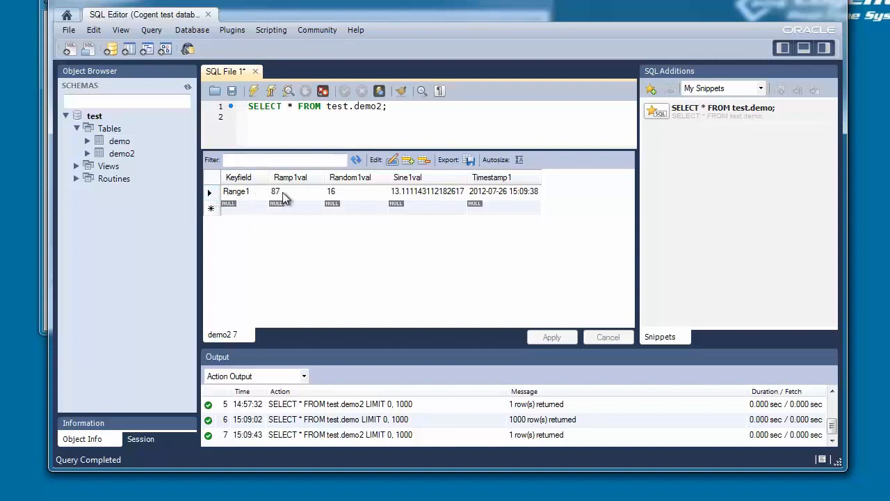
Refresh the demo2 query results repeatedly to watch the Range1 row's point values and timestamp.
{"action": "left_click", "coordinate": [357, 160]}
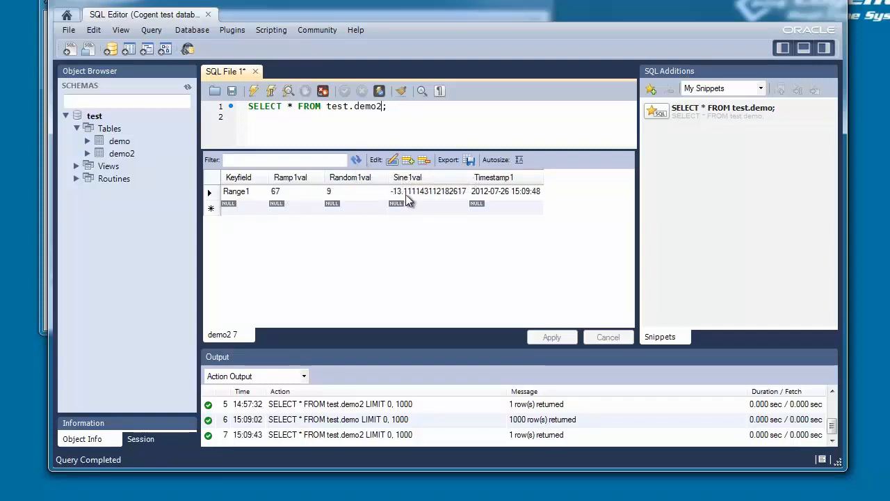
{"action": "left_click", "coordinate": [358, 160]}
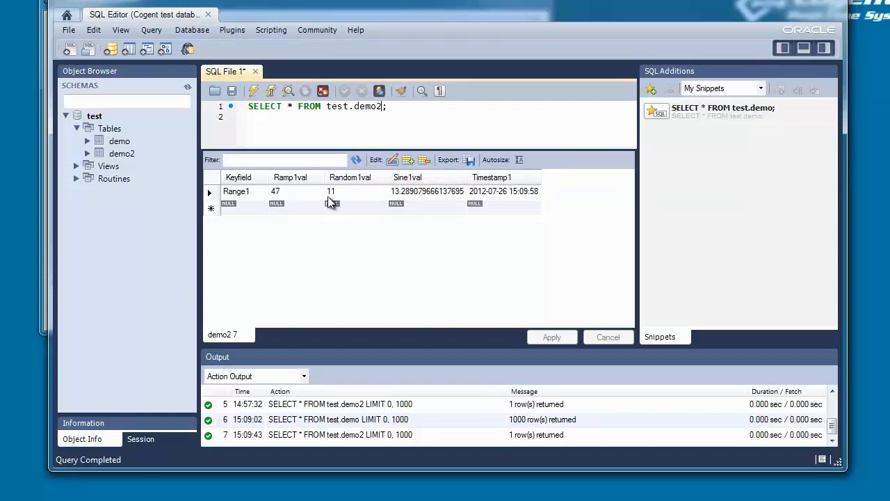
{"action": "left_click", "coordinate": [357, 161]}
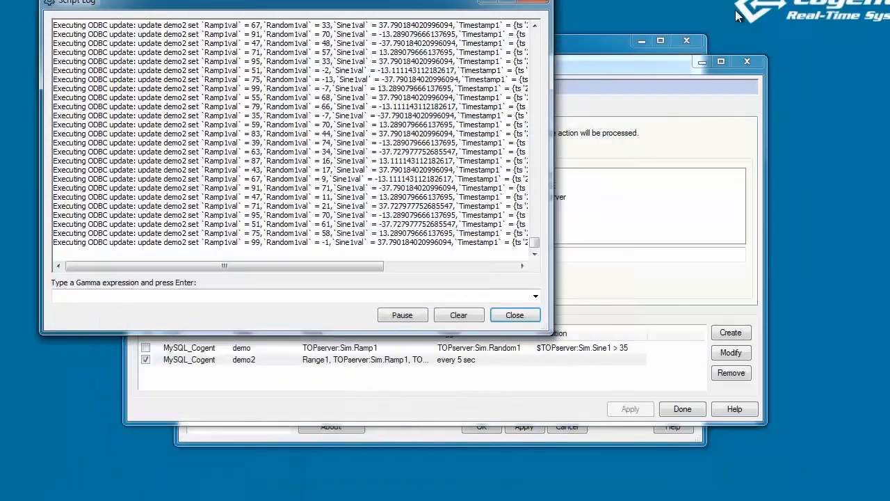
Return to DataHub's ODBC Data Logging window and display the table configuration of the demo2 action.
{"action": "left_click", "coordinate": [608, 70]}
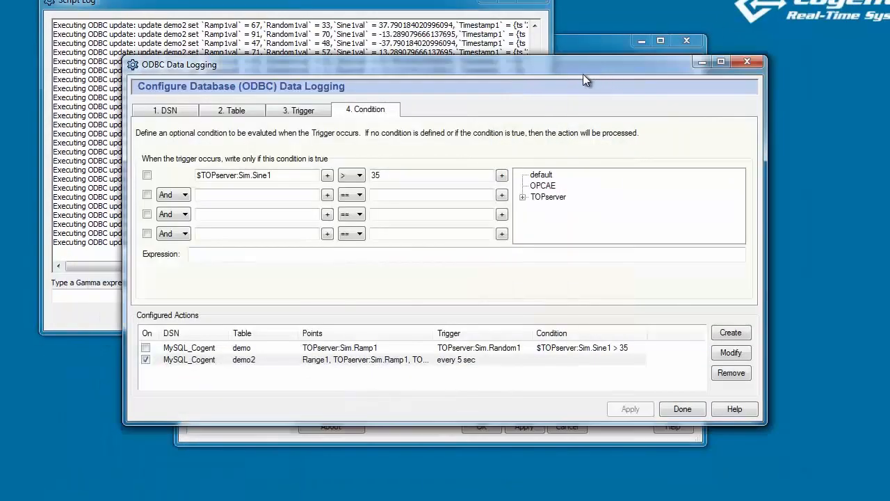
{"action": "left_click", "coordinate": [239, 112]}
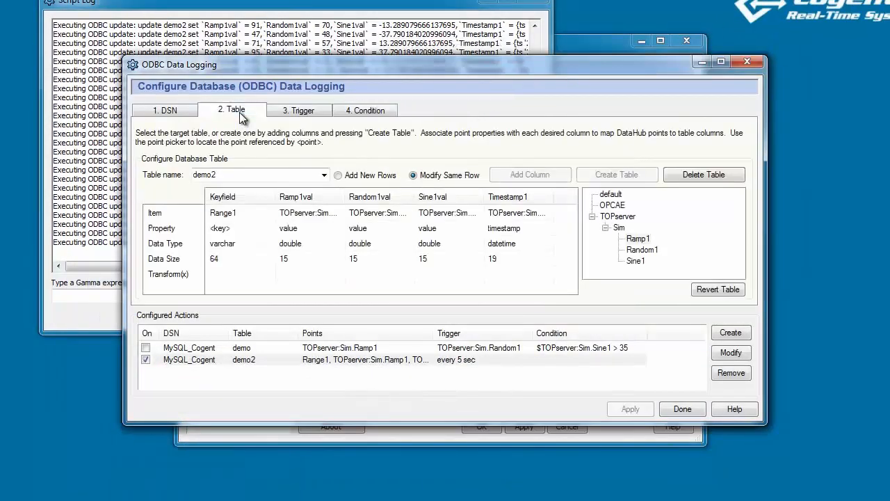